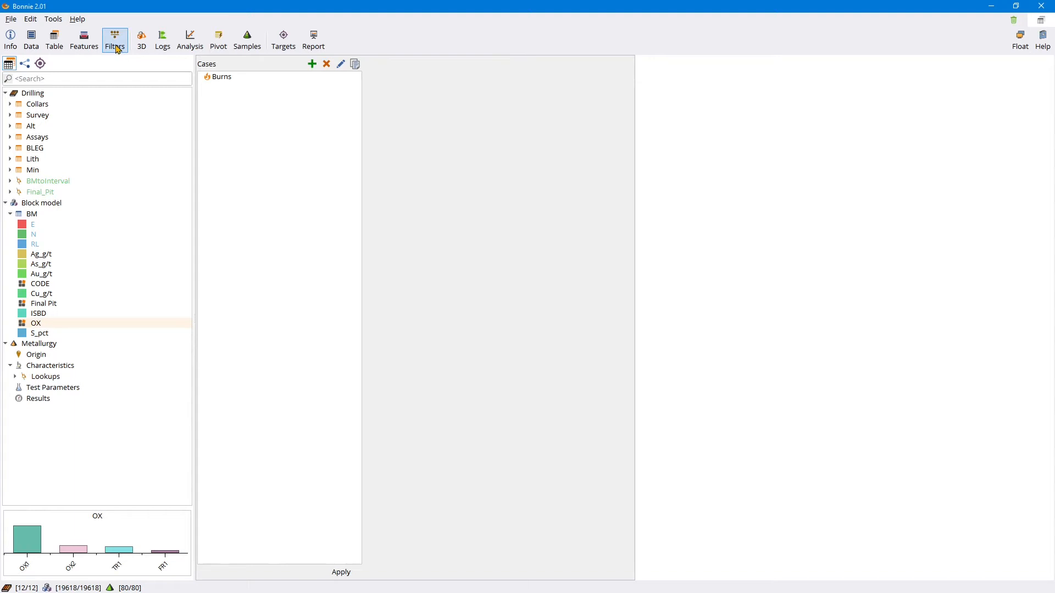
Step: Add a new case filter named In pit
left_click(312, 65)
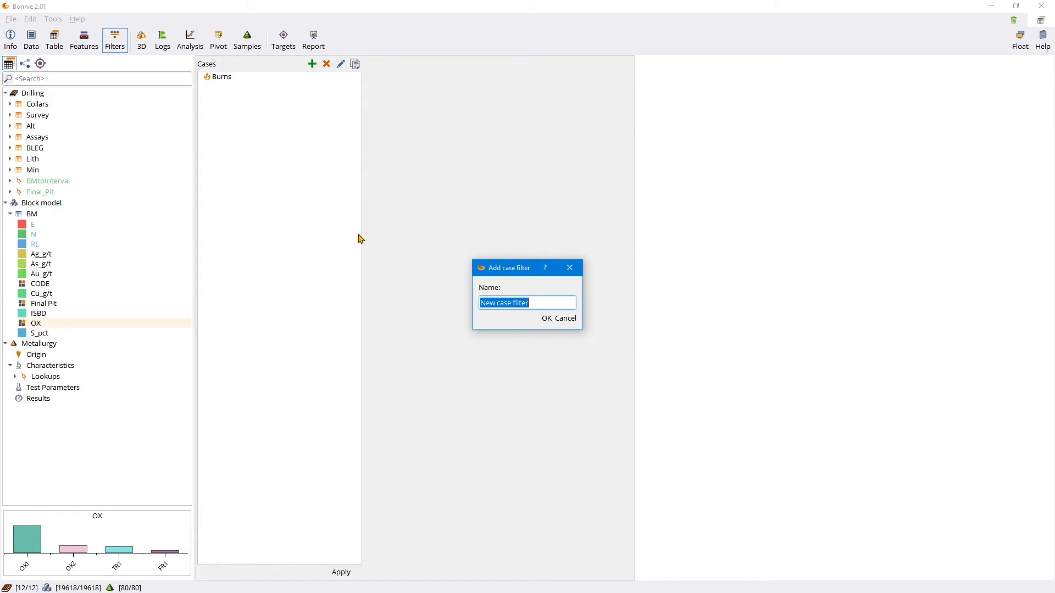
type("In pit")
key("Return")
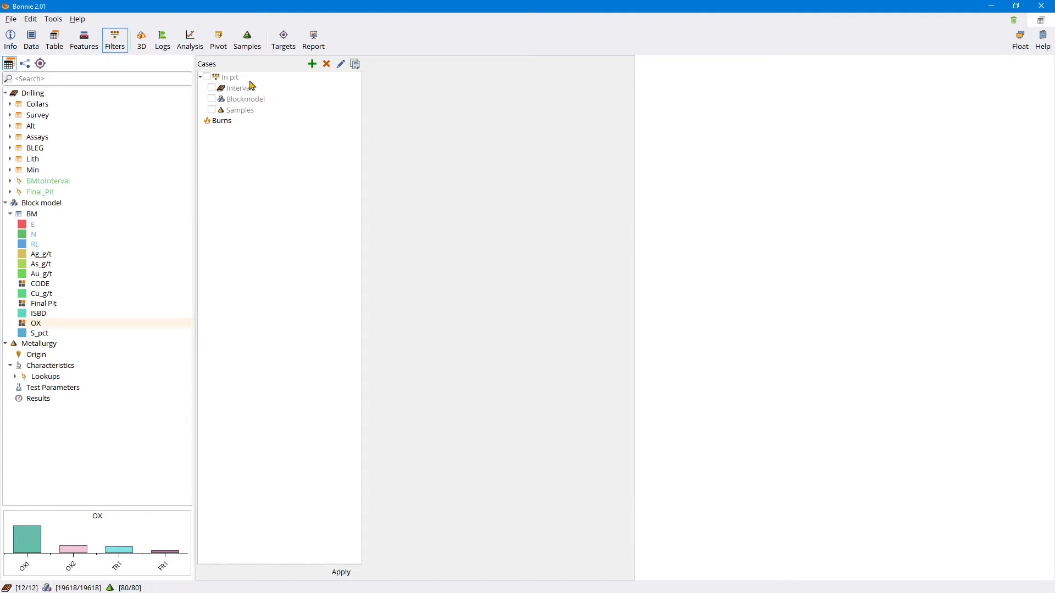
Step: Enable the In pit case's Intervals filter and restrict it to BMtoInterval Final Pit value B
left_click(211, 88)
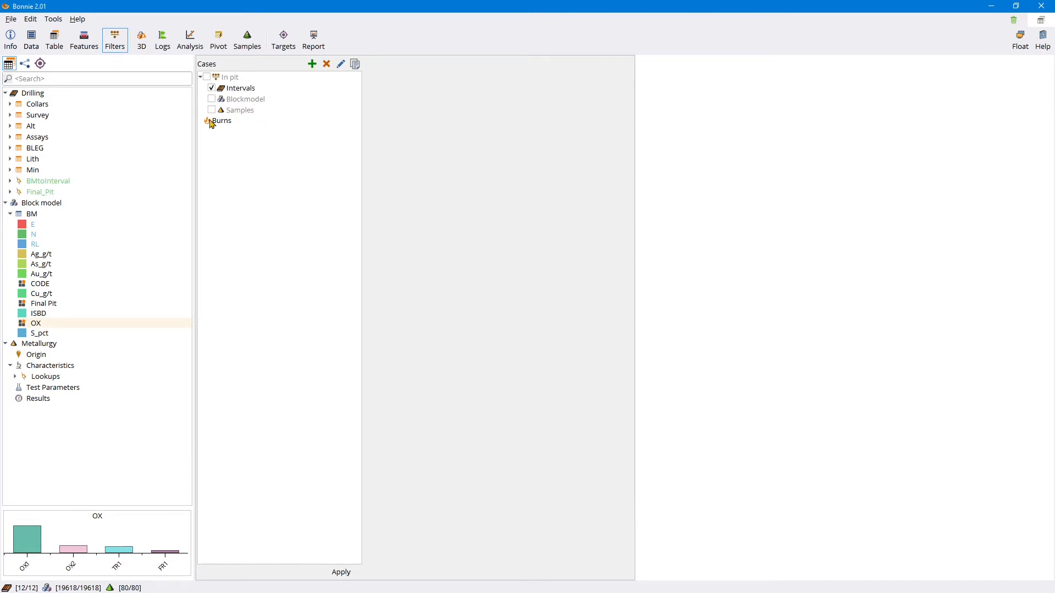
left_click(235, 89)
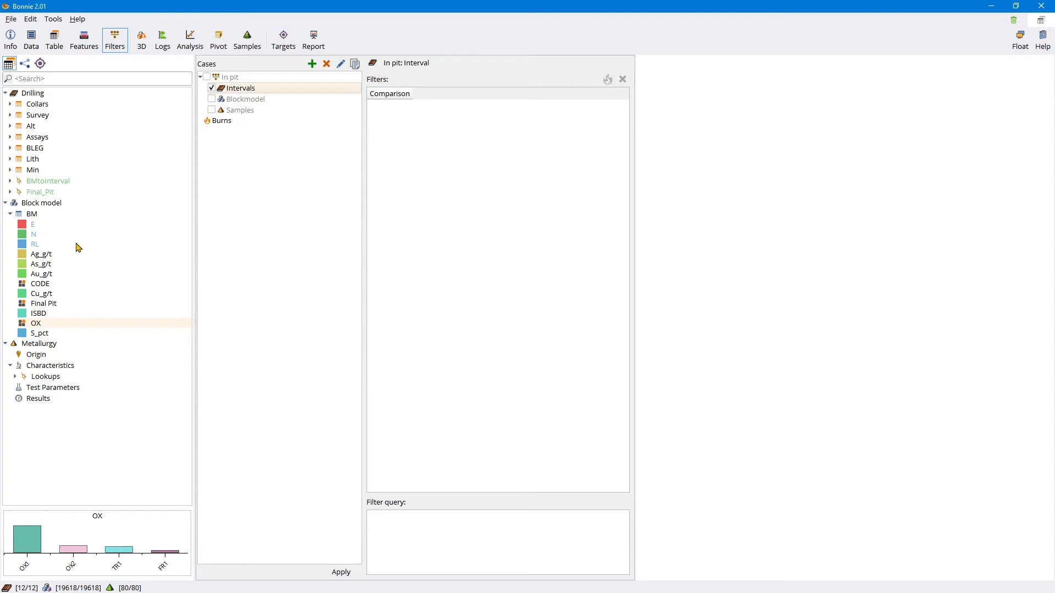
left_click(45, 181)
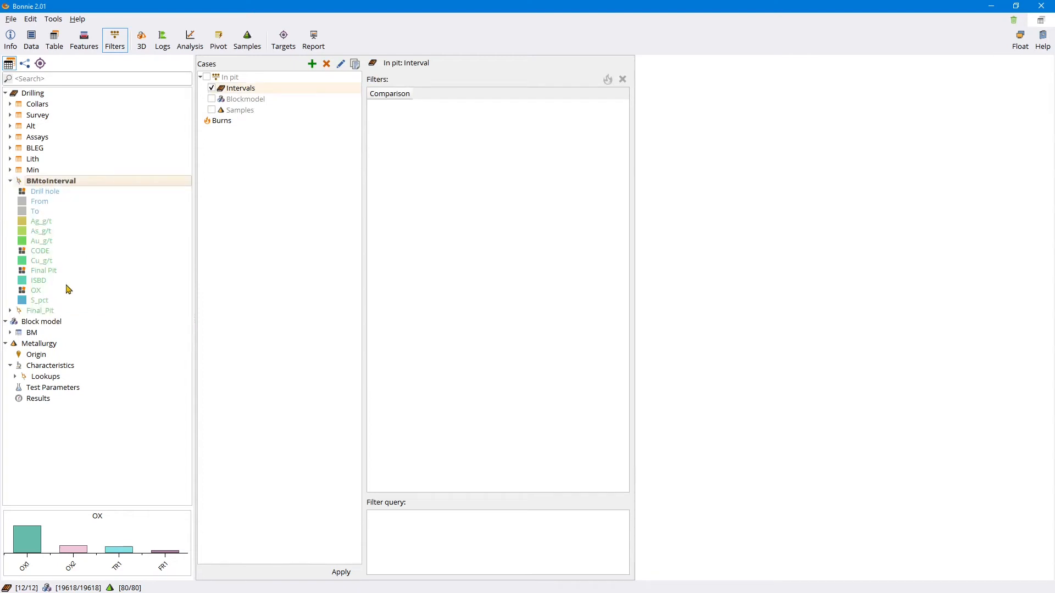
left_click_drag(43, 274, 407, 179)
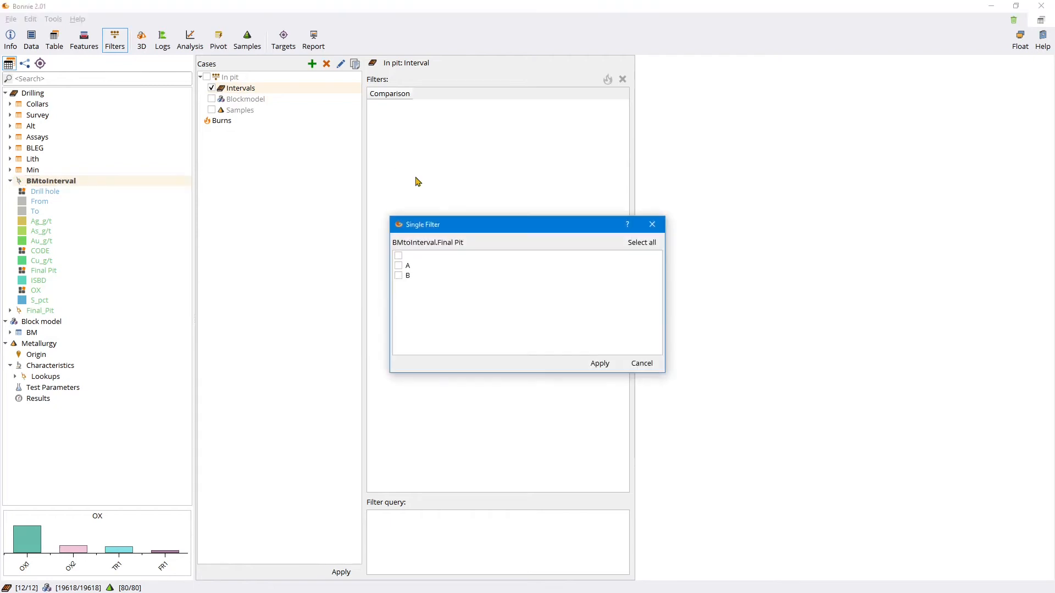
left_click(399, 276)
left_click(600, 364)
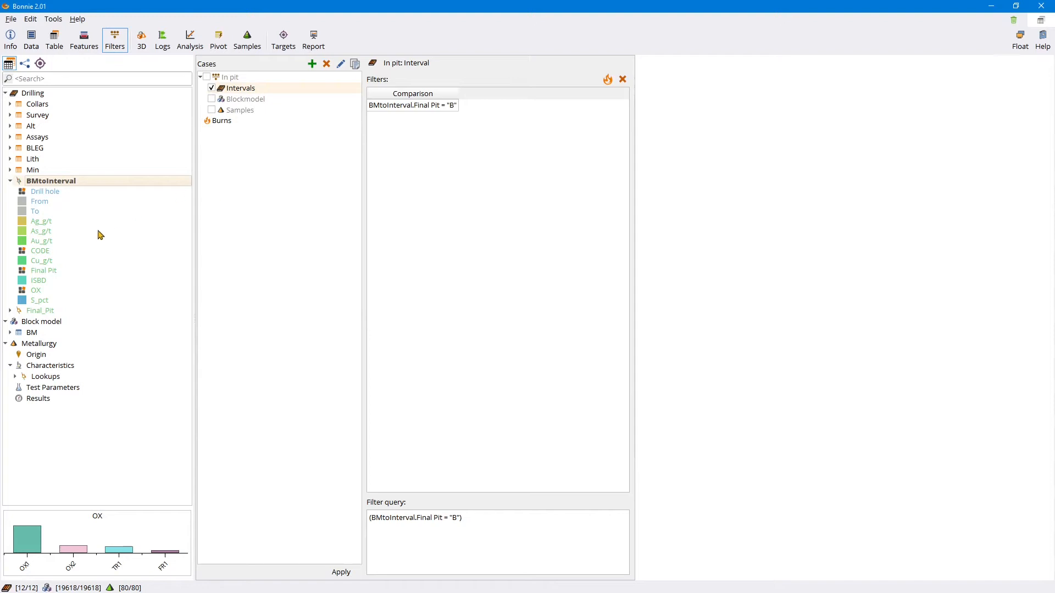
Step: Restrict the In pit case's Blockmodel filter to BM Final Pit value B and enable it
left_click(245, 102)
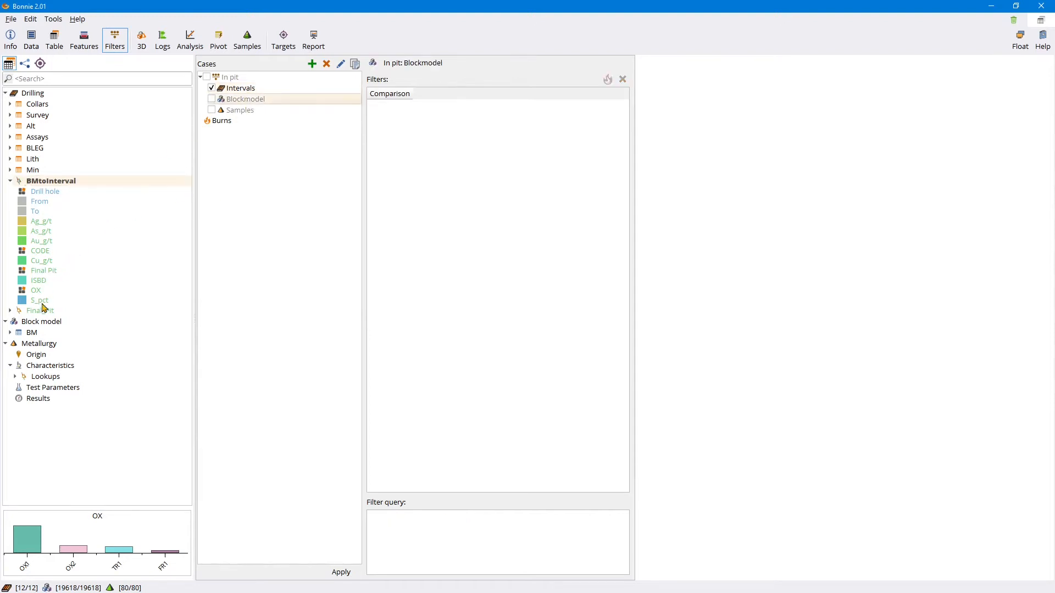
left_click(33, 333)
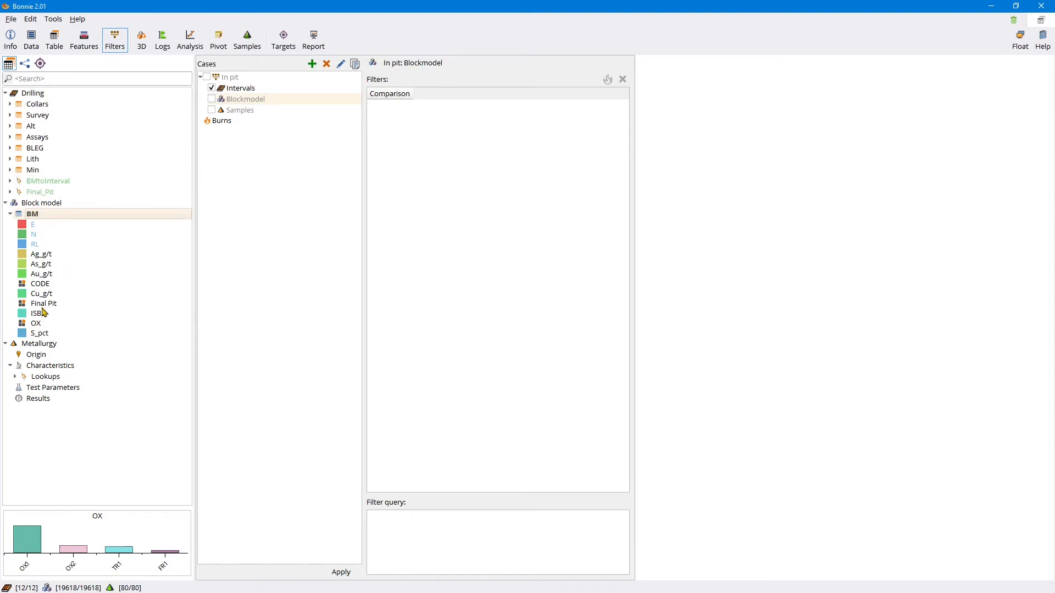
left_click_drag(43, 303, 383, 237)
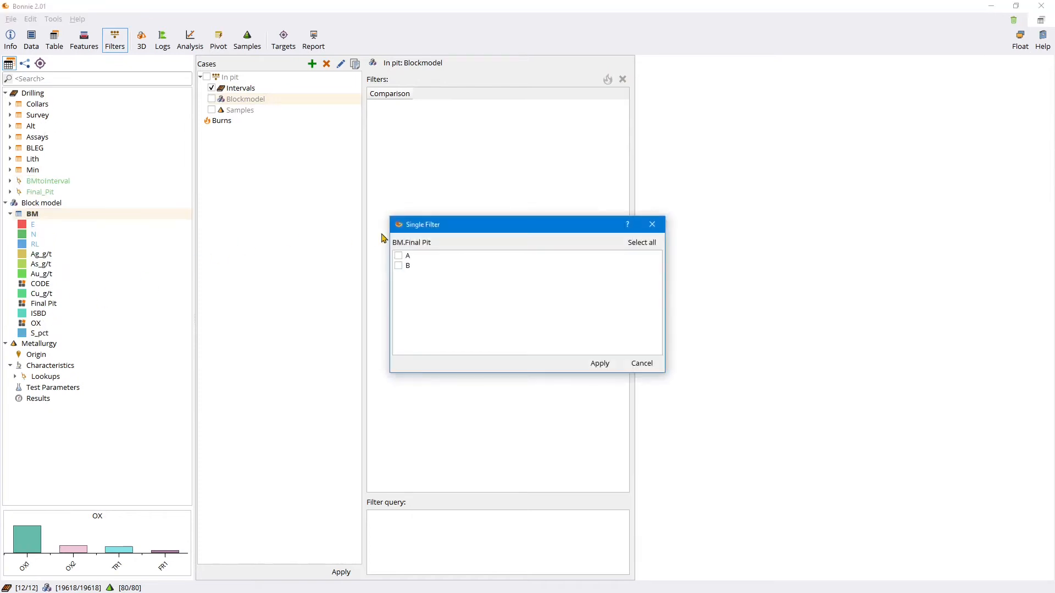
left_click(399, 266)
left_click(607, 366)
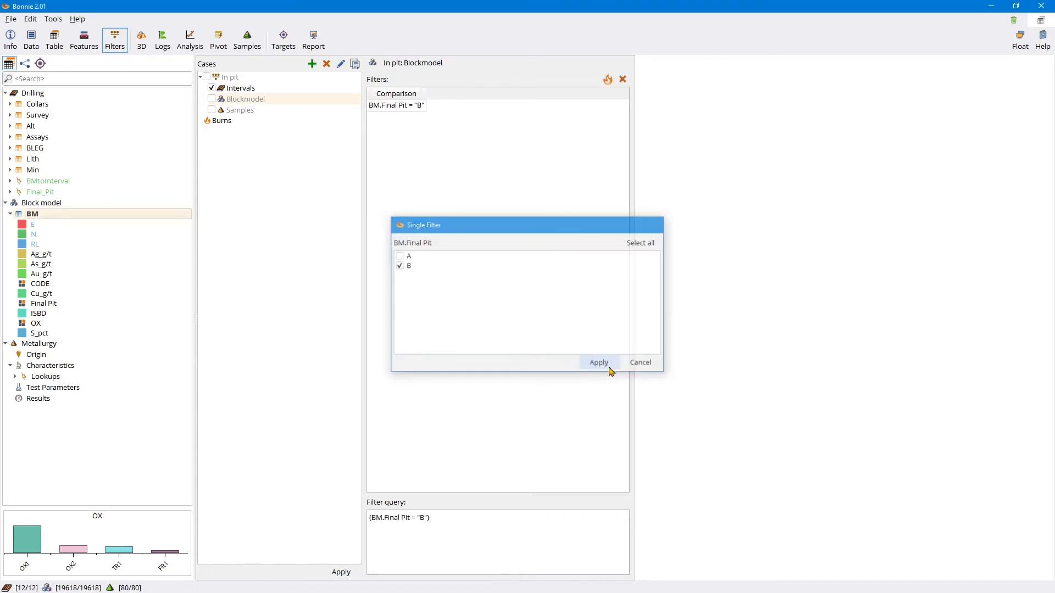
left_click(212, 99)
Step: Leave the In pit case switched off, apply the filters, and examine the unfiltered drill holes and block model in 3D
left_click(207, 77)
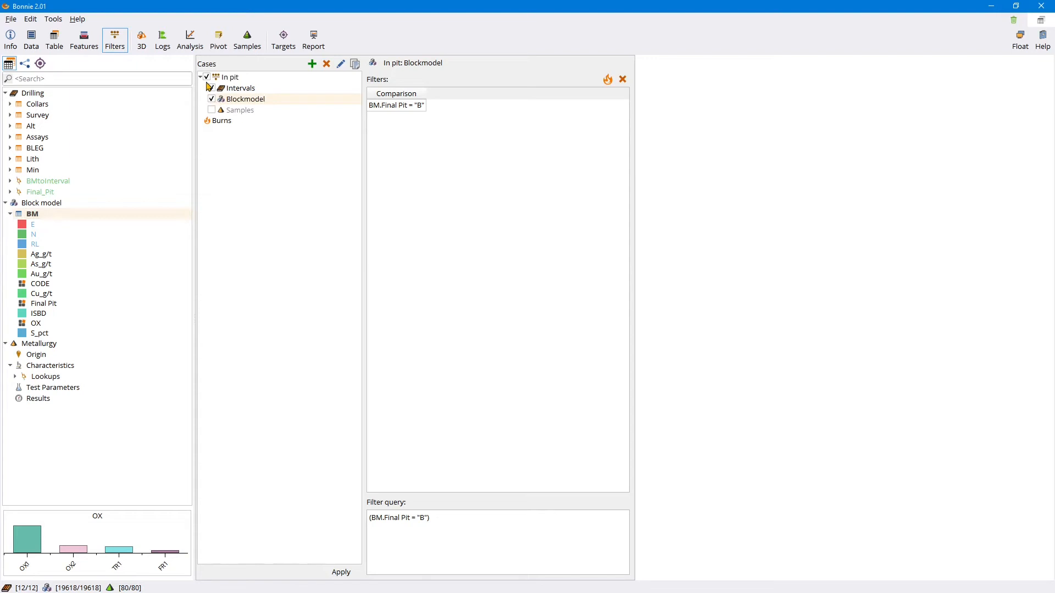
left_click(207, 77)
left_click(341, 572)
left_click(142, 39)
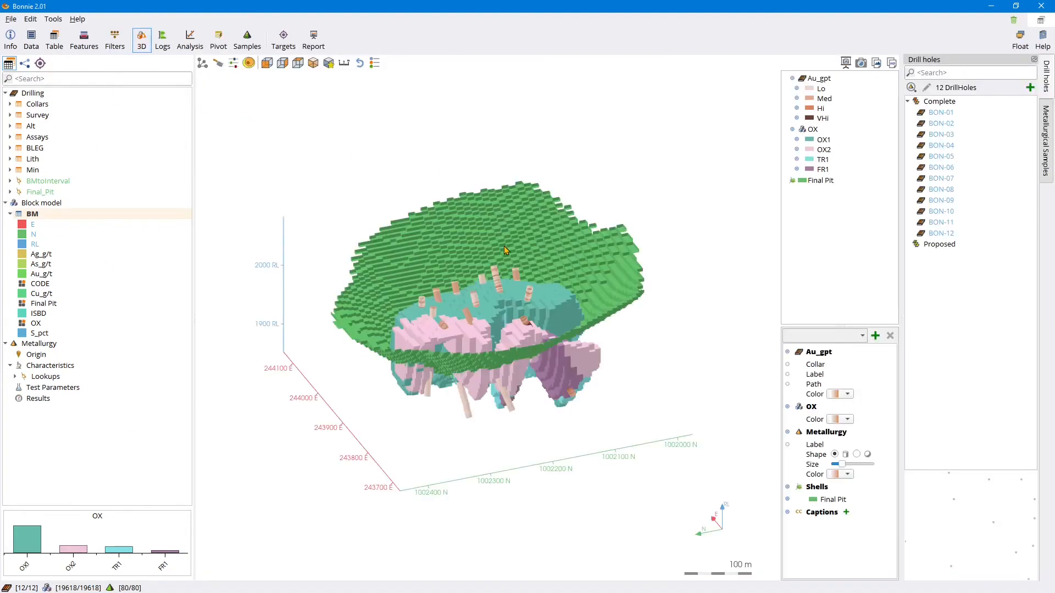
left_click_drag(504, 247, 535, 219)
Step: Activate and apply the In pit case filter, and display the filtered data in 3D
left_click(113, 37)
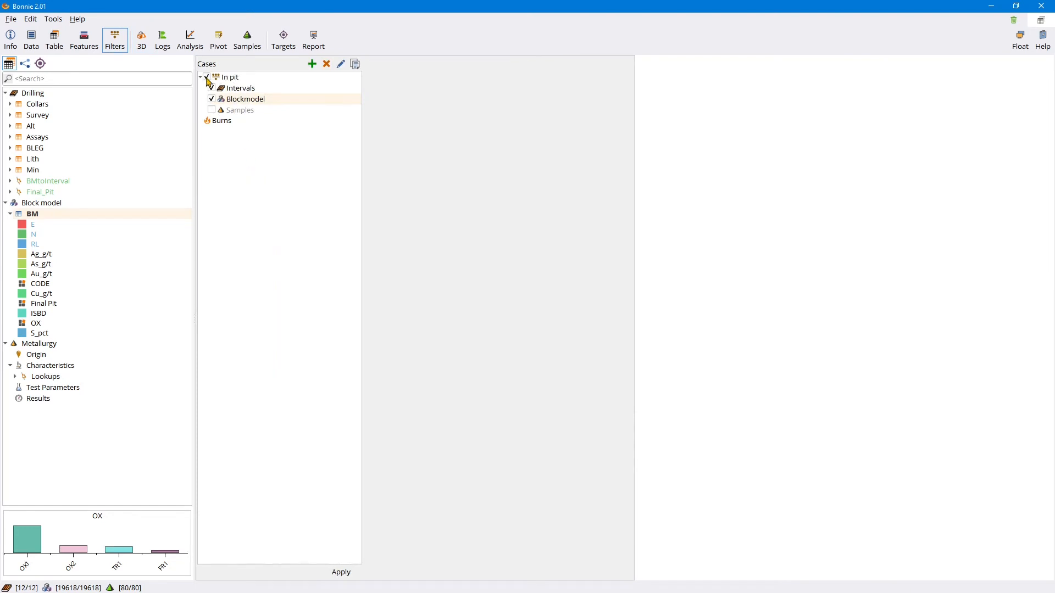
left_click(340, 572)
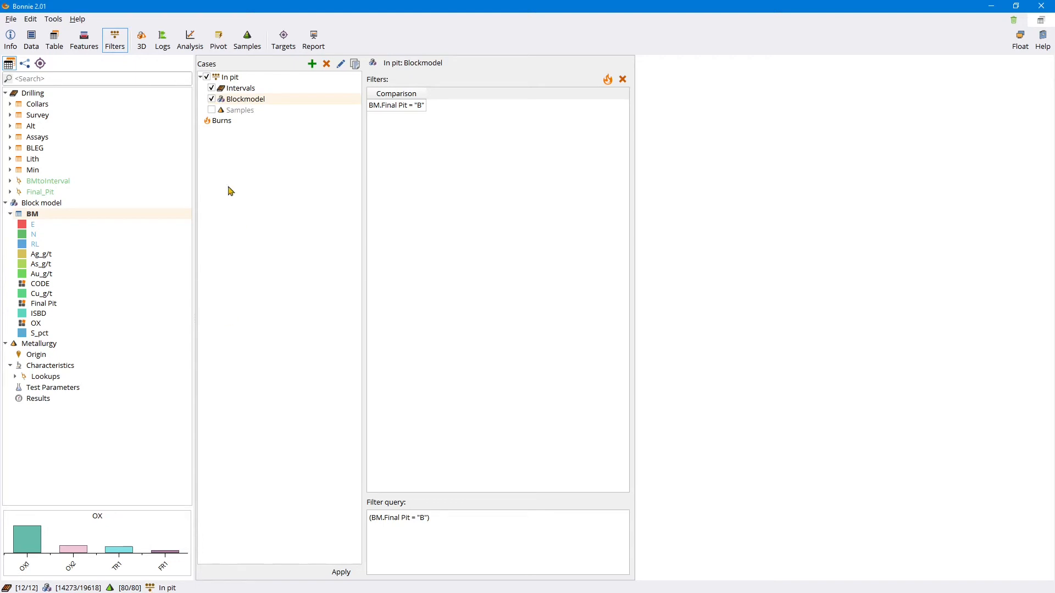
left_click(146, 46)
left_click_drag(506, 363, 370, 369)
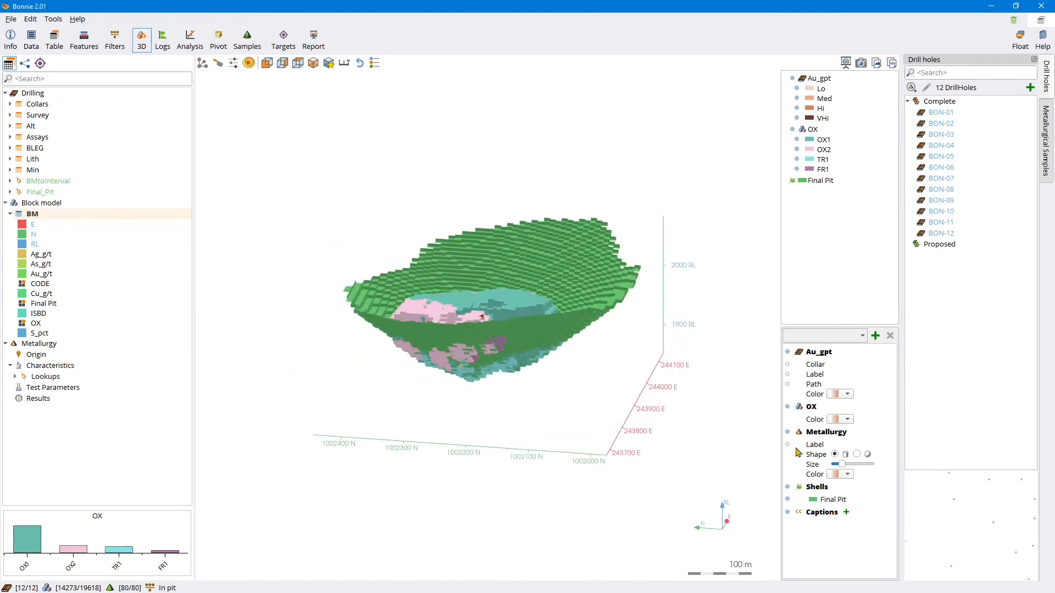
Step: Make the Final Pit shell transparent and hide the OX block model to examine the in-pit drill hole intervals
left_click(788, 500)
left_click(788, 500)
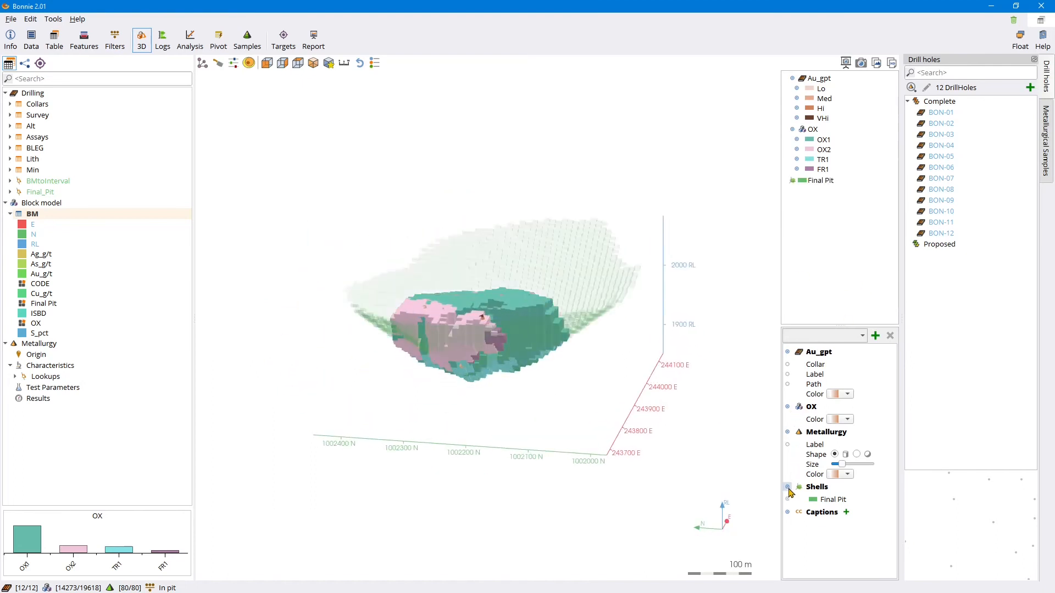
left_click(788, 407)
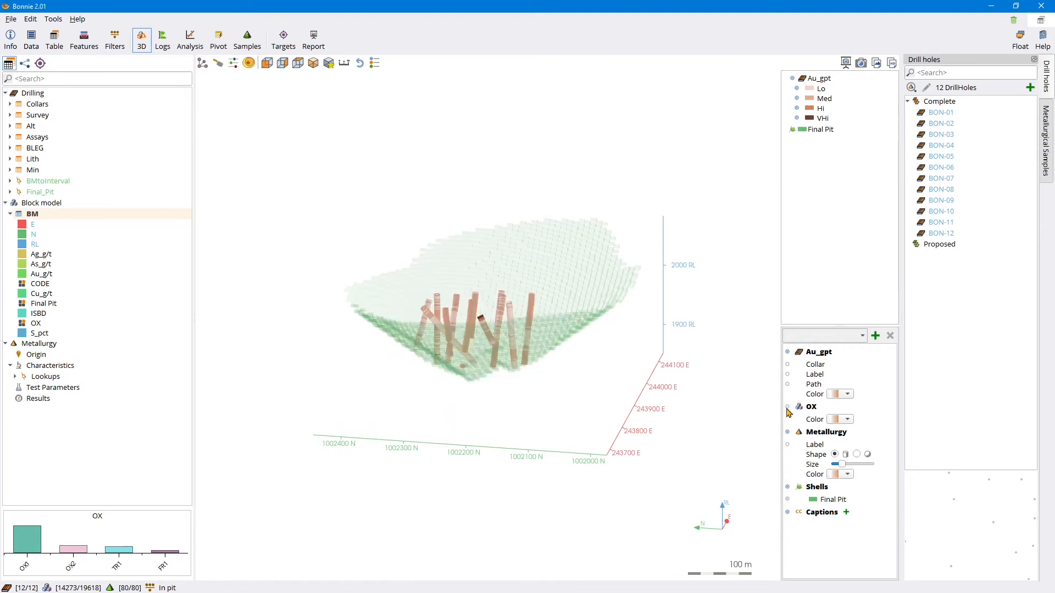
left_click_drag(477, 357, 612, 358)
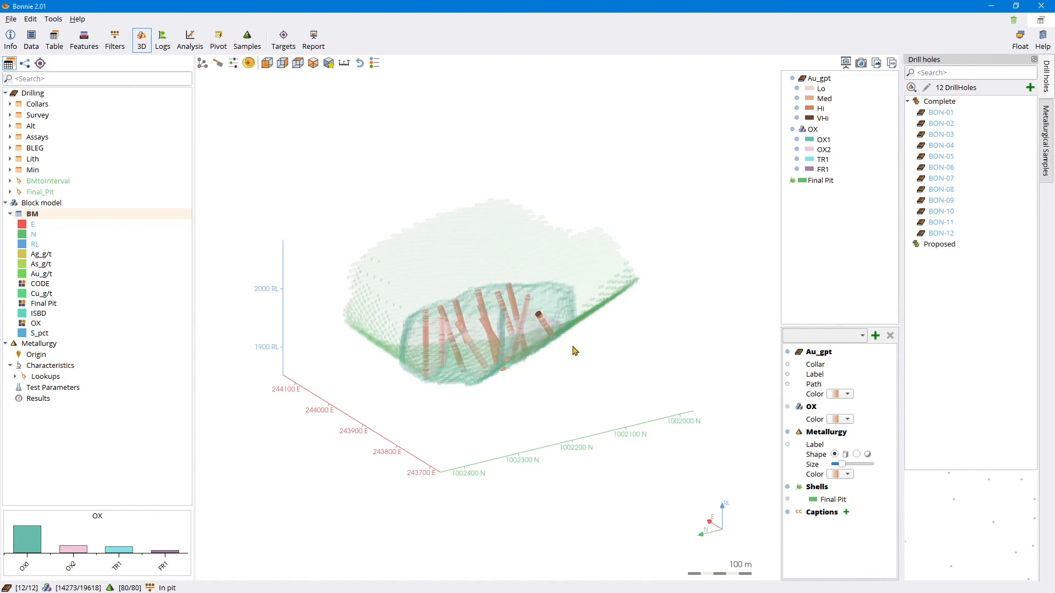
Step: Duplicate the In pit case filter and rename the copy as Ore
left_click(115, 40)
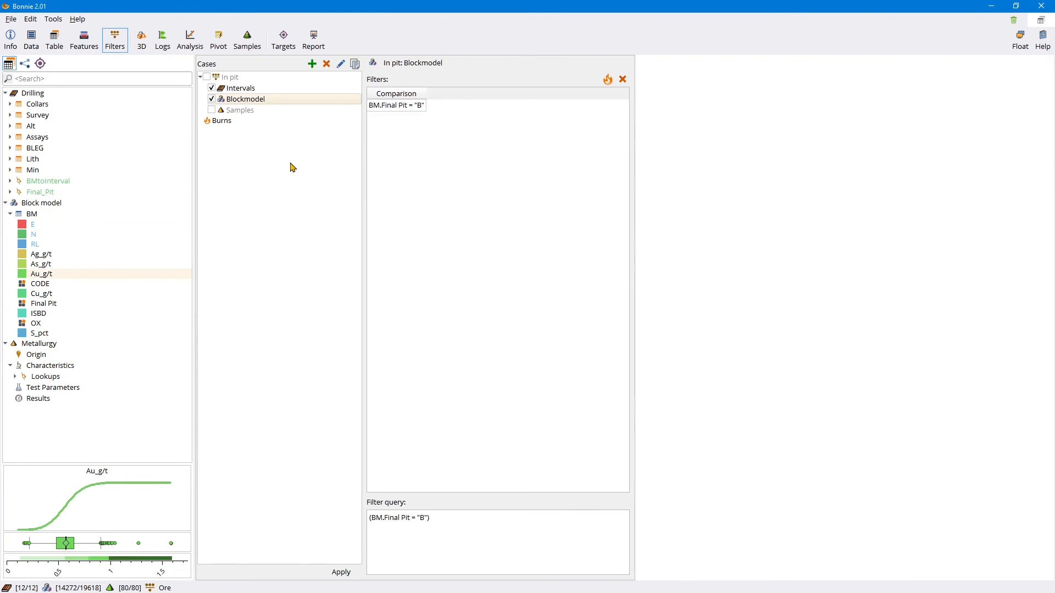
left_click(311, 63)
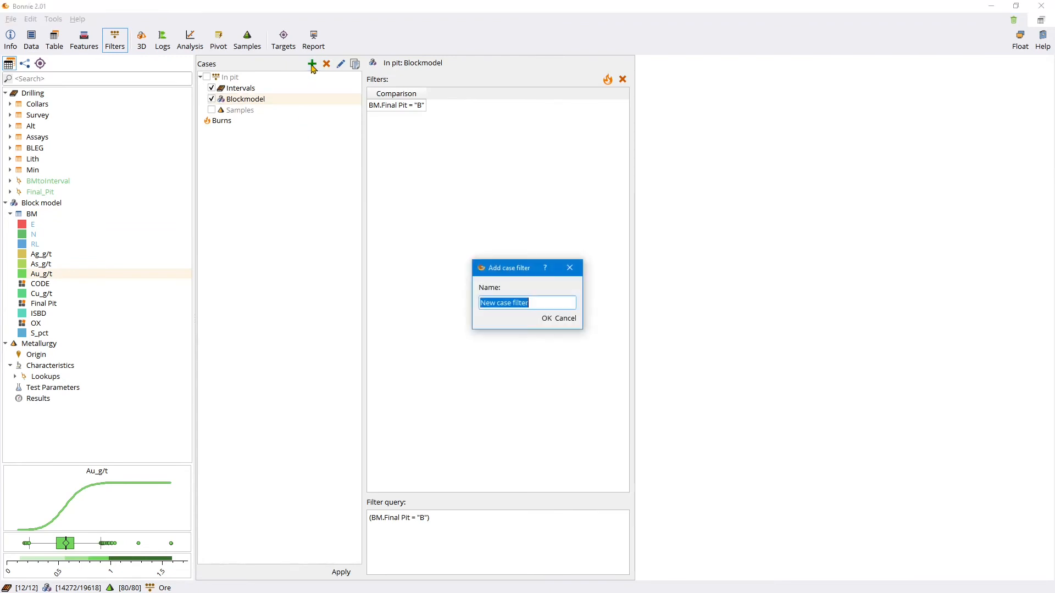
left_click(569, 320)
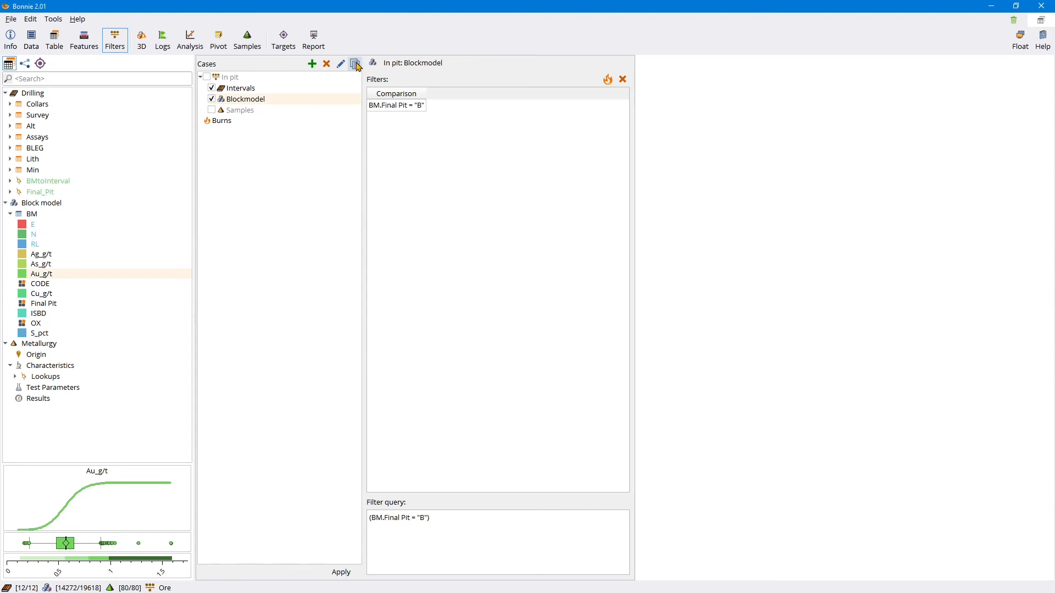
left_click(242, 77)
left_click(354, 64)
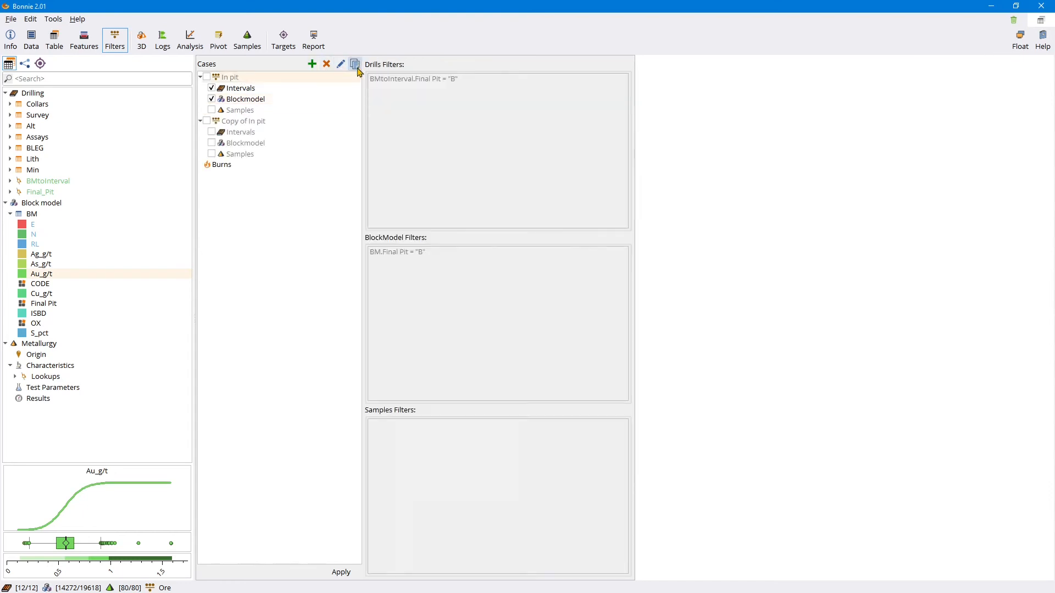
left_click(255, 120)
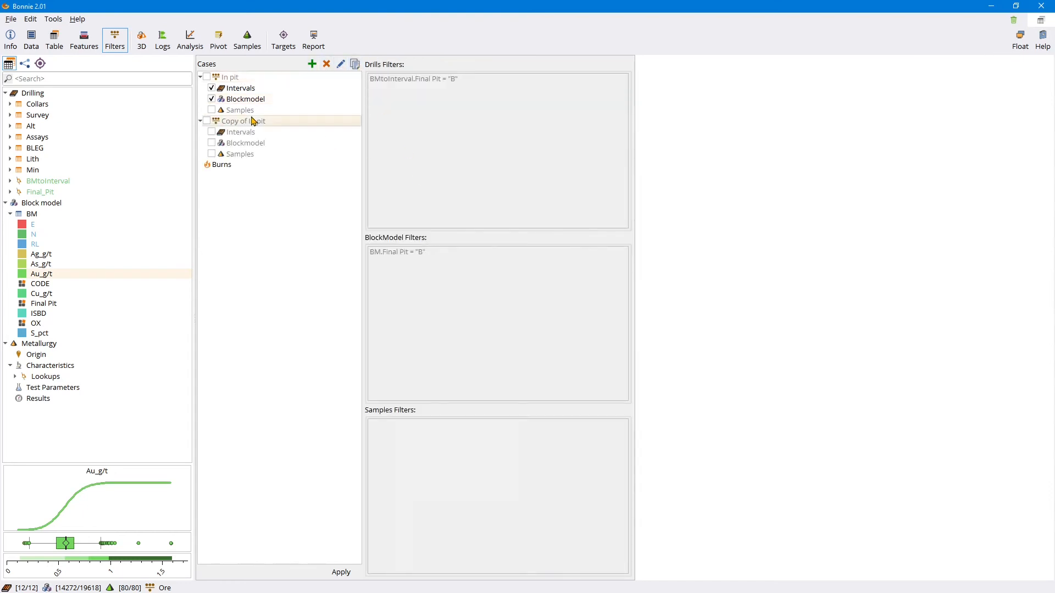
left_click(340, 63)
type("Ore")
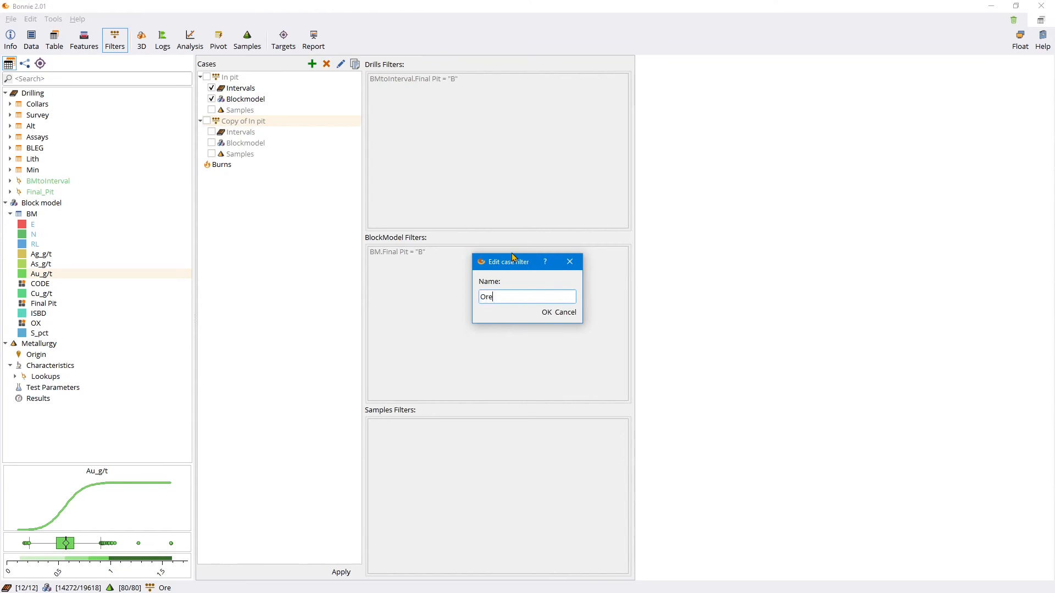
key("Return")
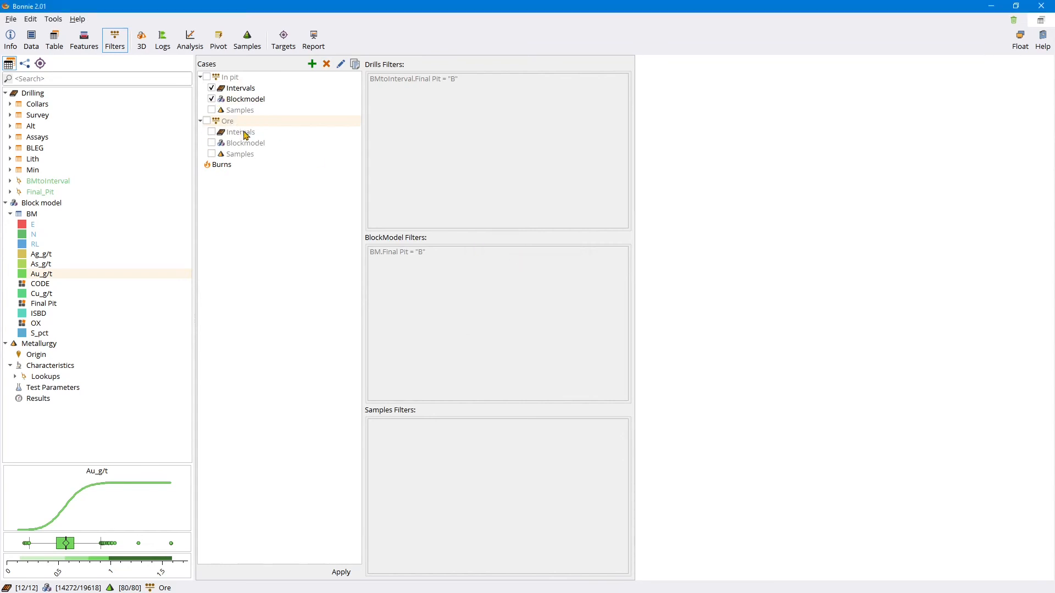
Step: Activate the Ore case and add the condition Assays Au_gpt >= 0.3 to its Intervals filter
left_click(208, 121)
left_click(245, 133)
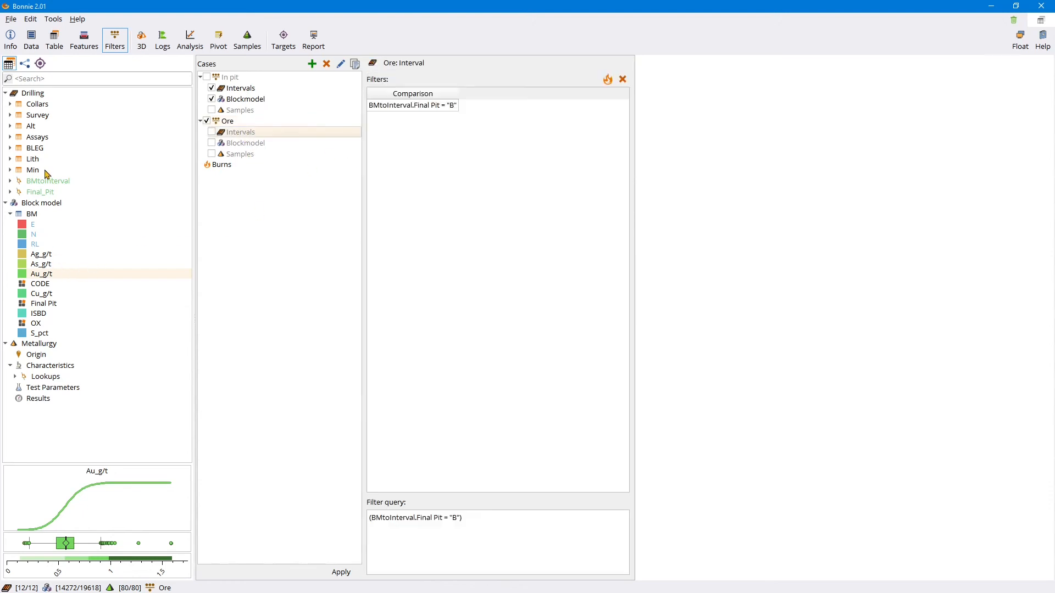
double_click(31, 138)
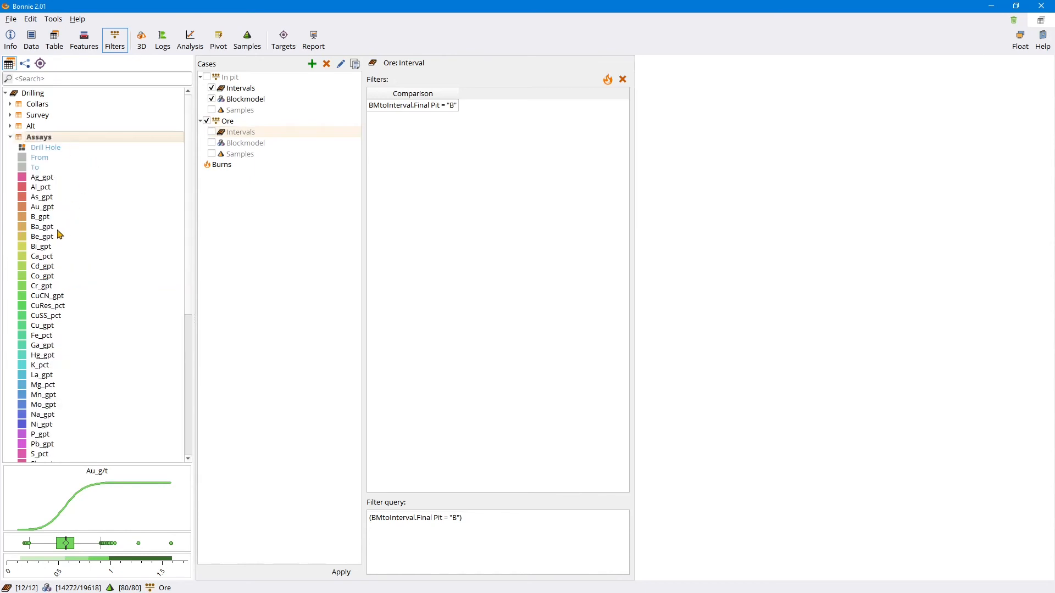
left_click_drag(44, 208, 443, 179)
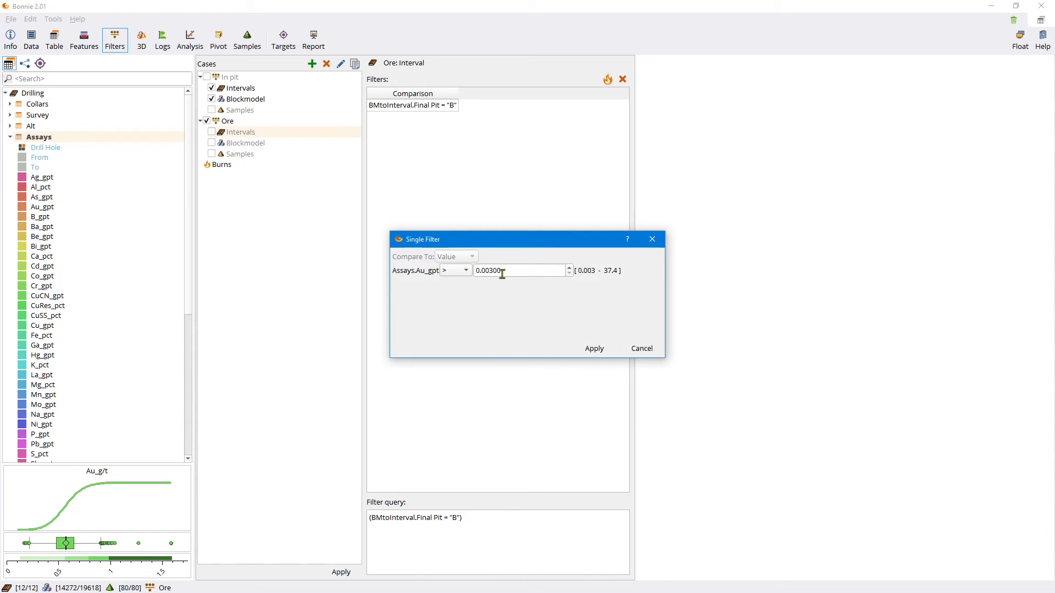
double_click(483, 270)
type("1")
left_click(447, 271)
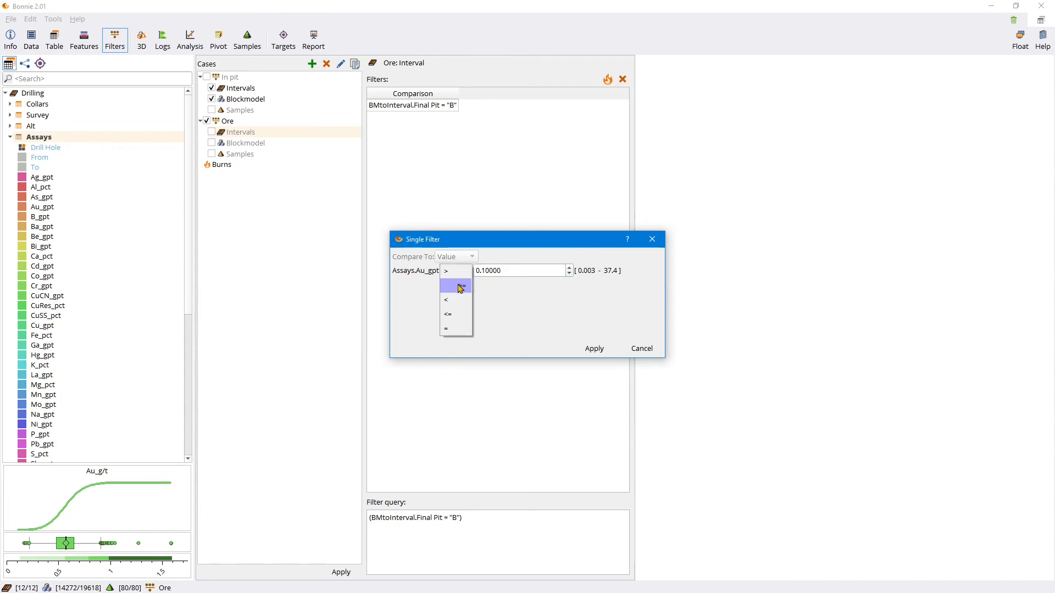
left_click(461, 287)
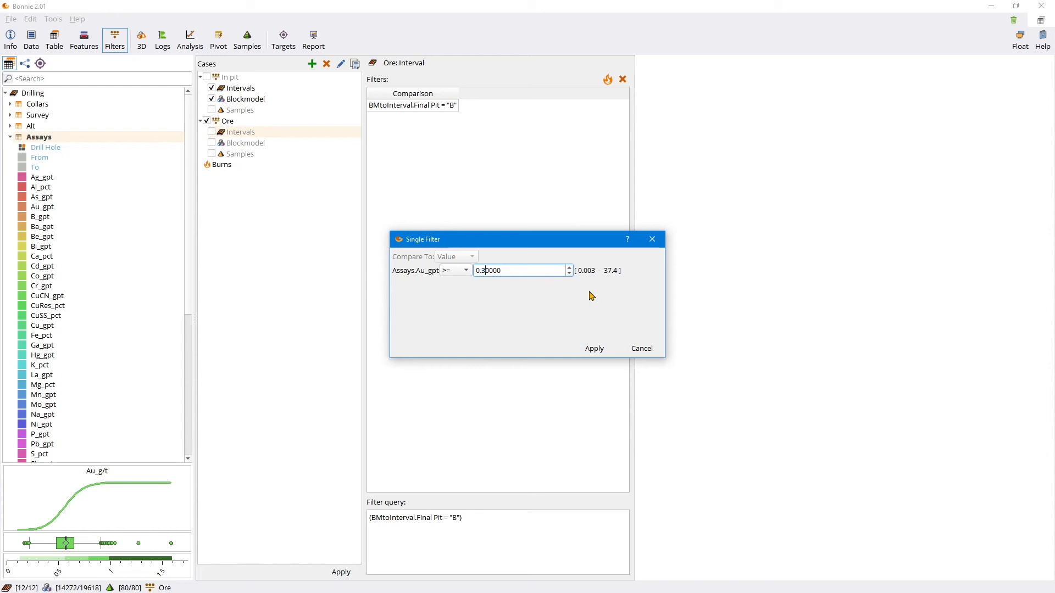
left_click(592, 349)
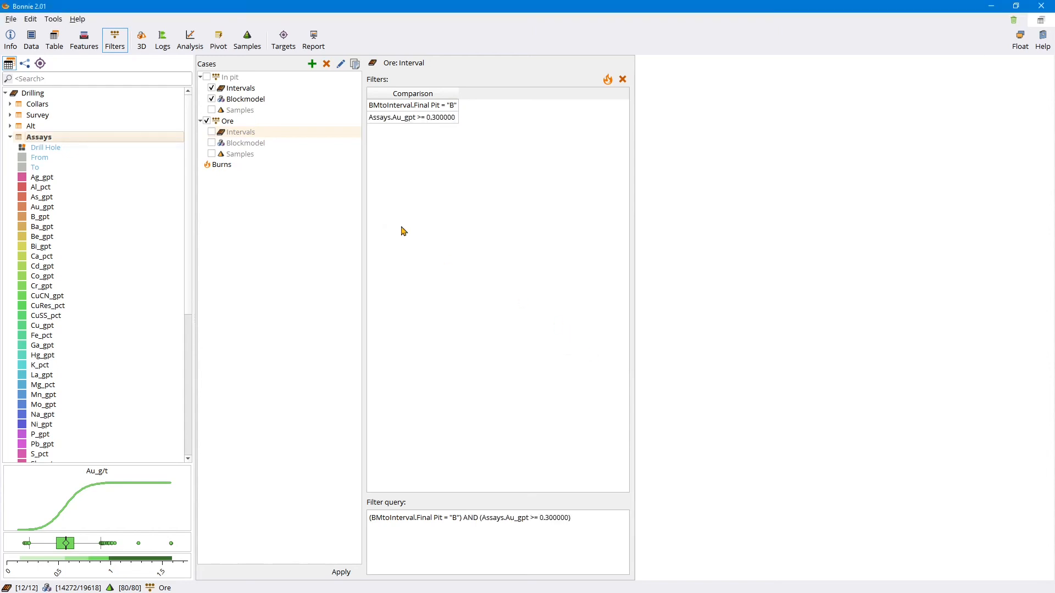
Step: Add the condition BM Au_g/t > 0.3 to the Ore case's Blockmodel filter
left_click(250, 144)
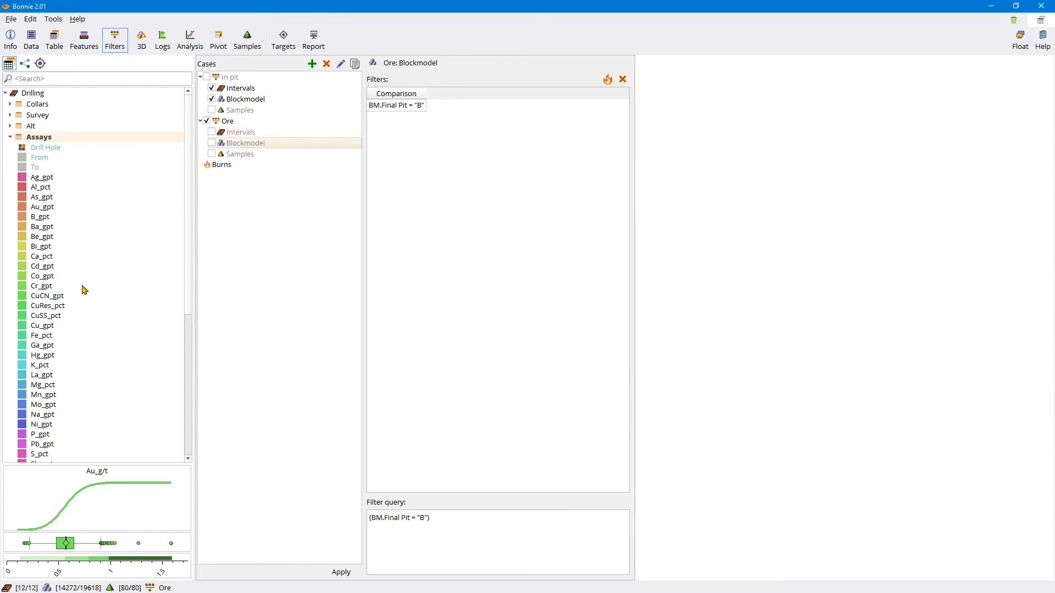
scroll(84, 290, "down", 8)
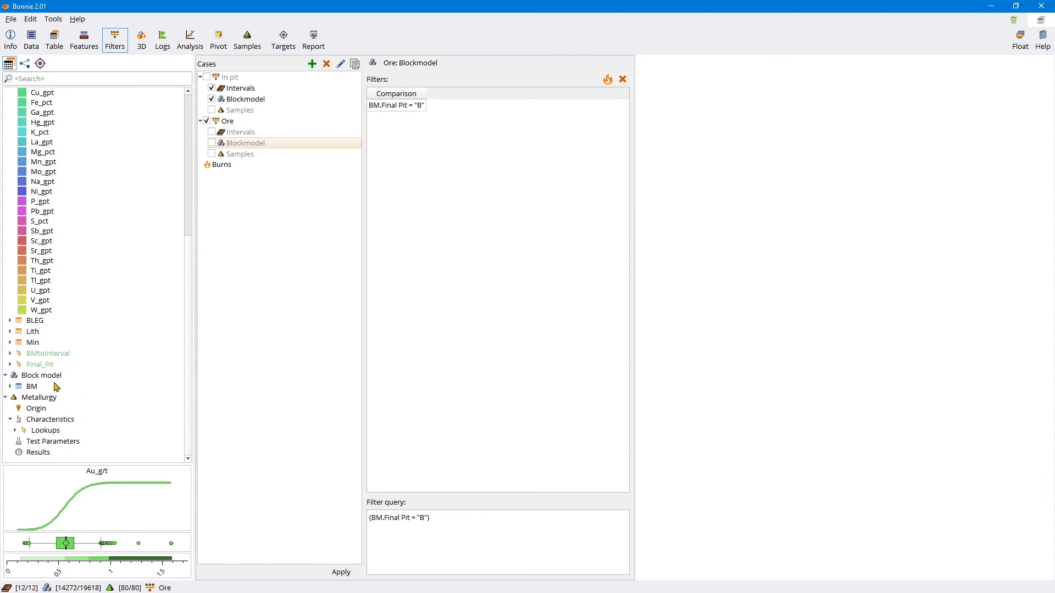
double_click(33, 388)
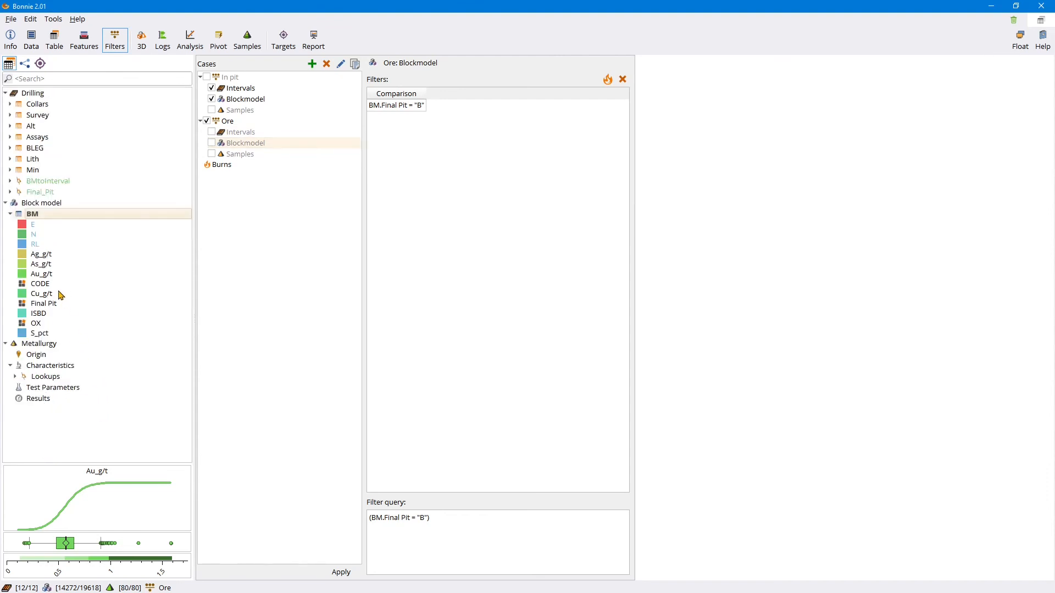
left_click_drag(41, 274, 365, 234)
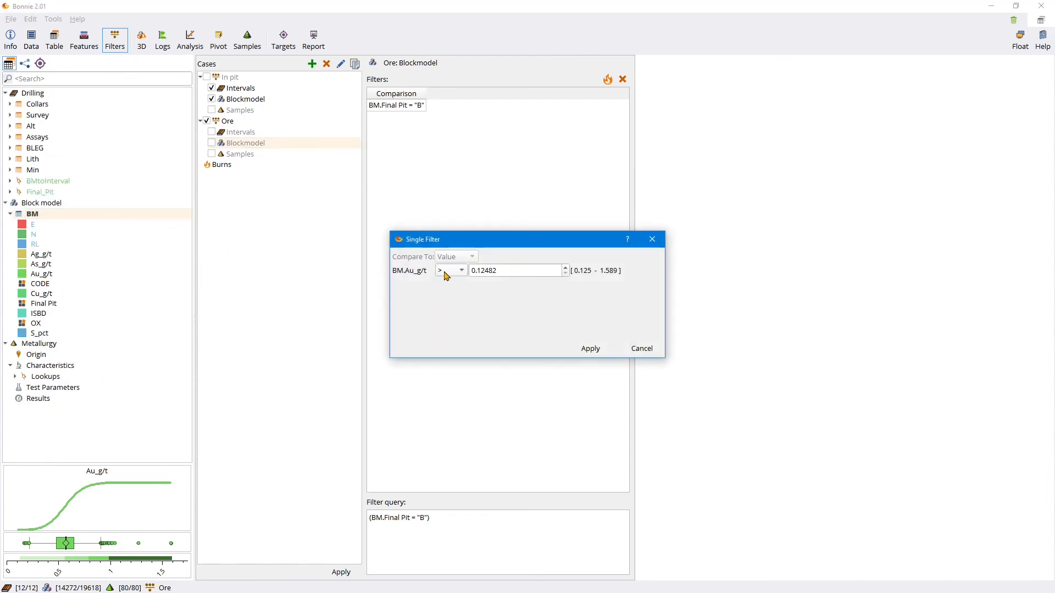
left_click_drag(476, 270, 680, 296)
type("3")
left_click(591, 349)
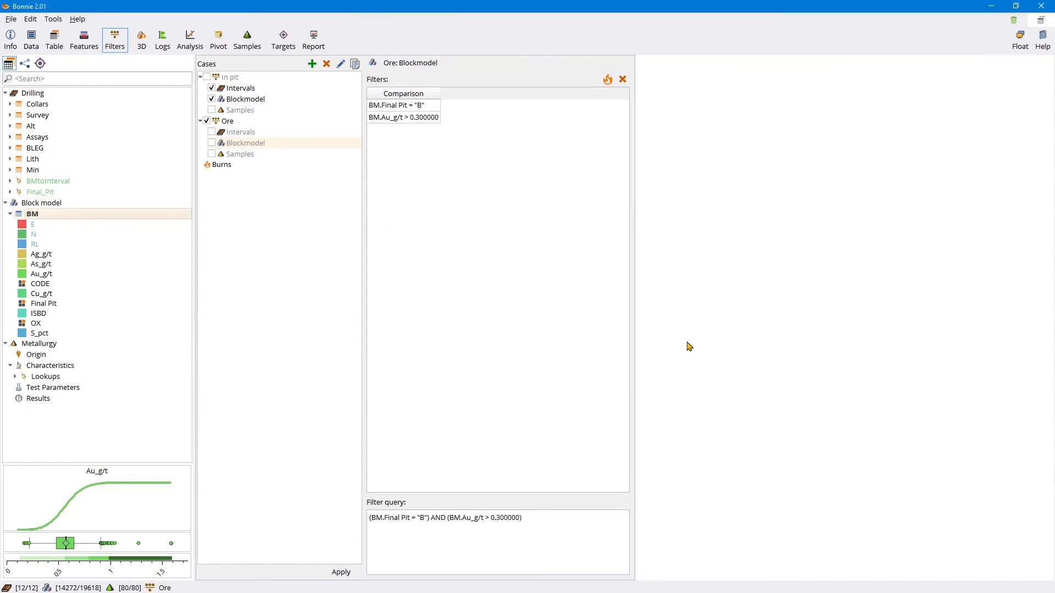
Step: Enable the Intervals and Blockmodel filters of the Ore case and apply them
left_click(212, 132)
left_click(212, 143)
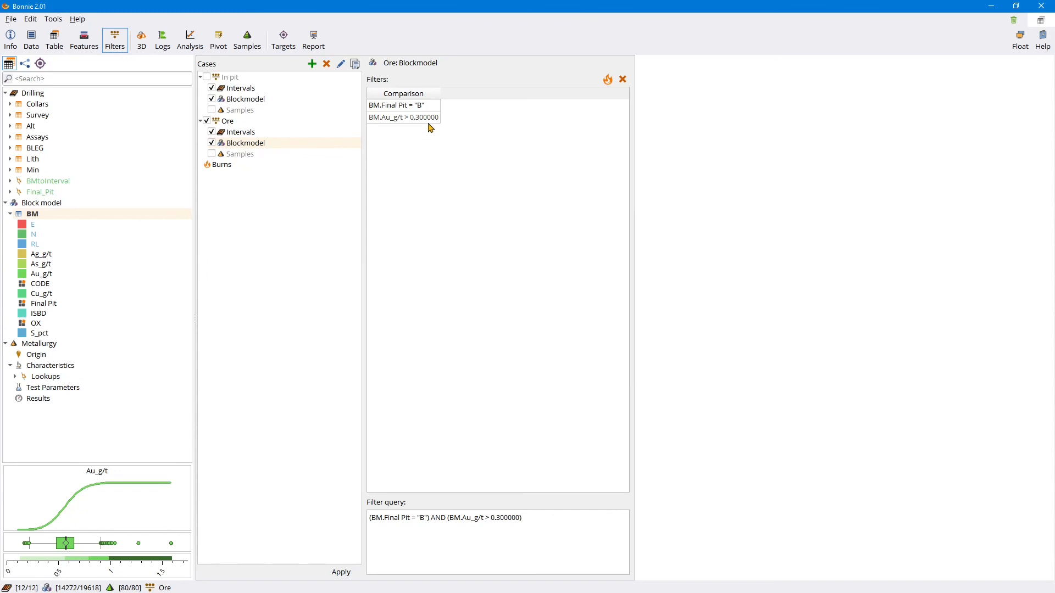
left_click(341, 572)
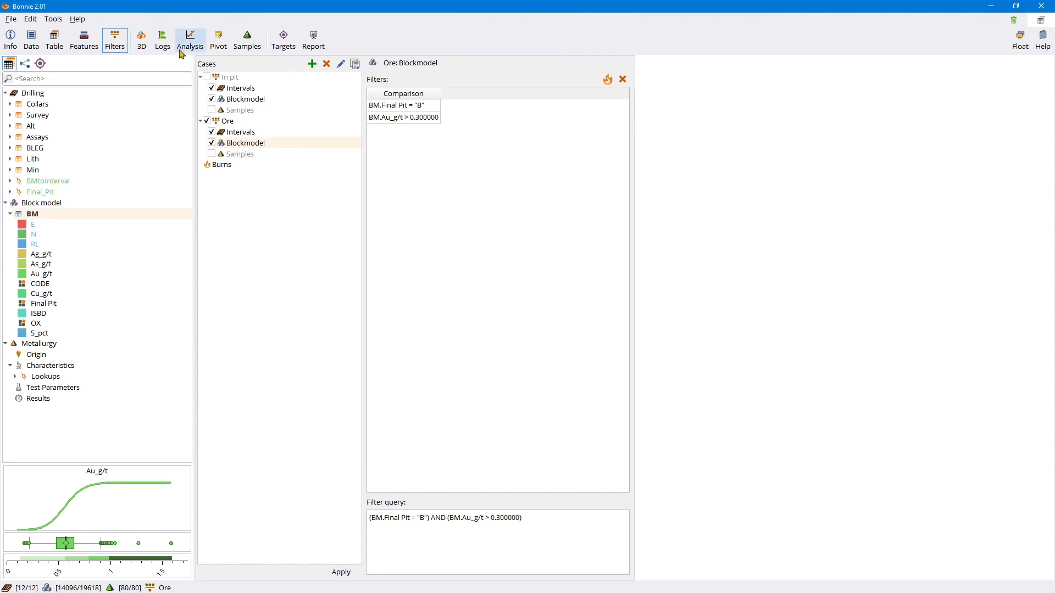
Step: Display the Ore-filtered data in 3D and show the block model as E, N and RL slices to examine the gold grades inside the pit
left_click(141, 39)
left_click_drag(557, 309, 501, 242)
scroll(505, 381, "up", 5)
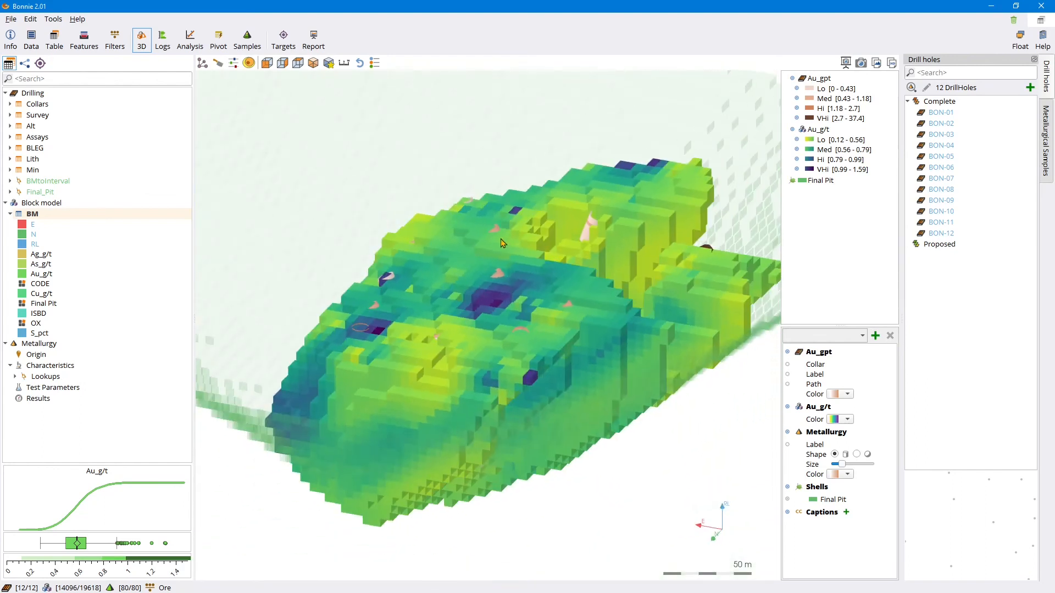
left_click(237, 66)
left_click_drag(630, 352, 557, 270)
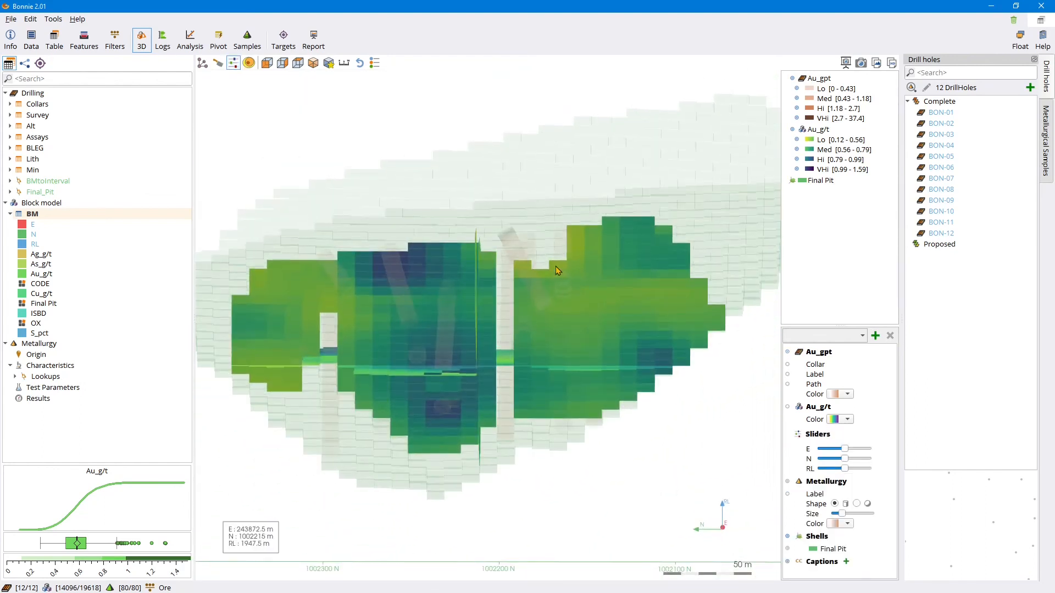
left_click_drag(446, 419, 775, 372)
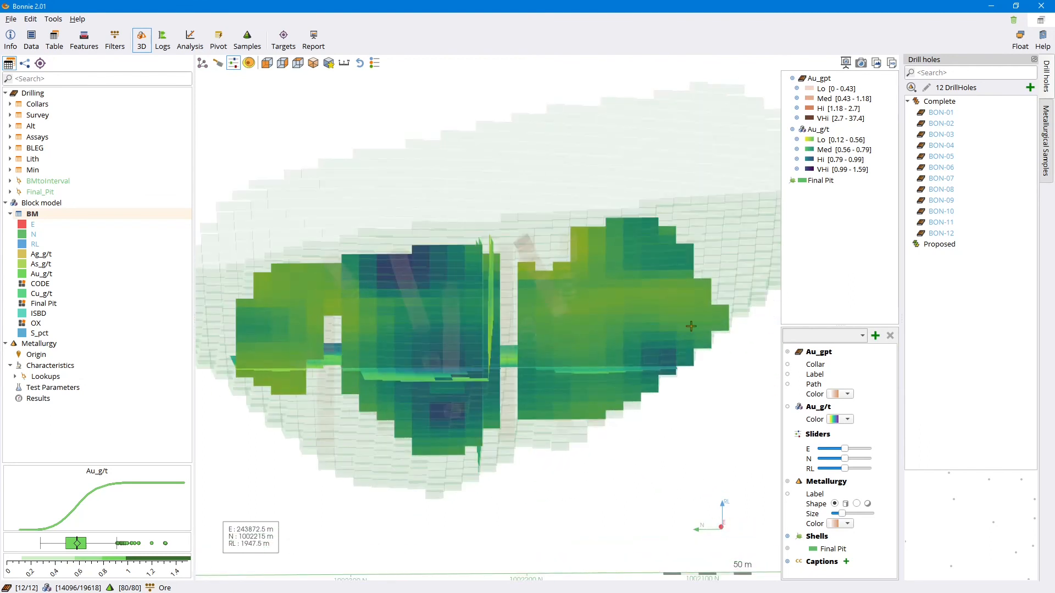
left_click_drag(691, 327, 759, 367)
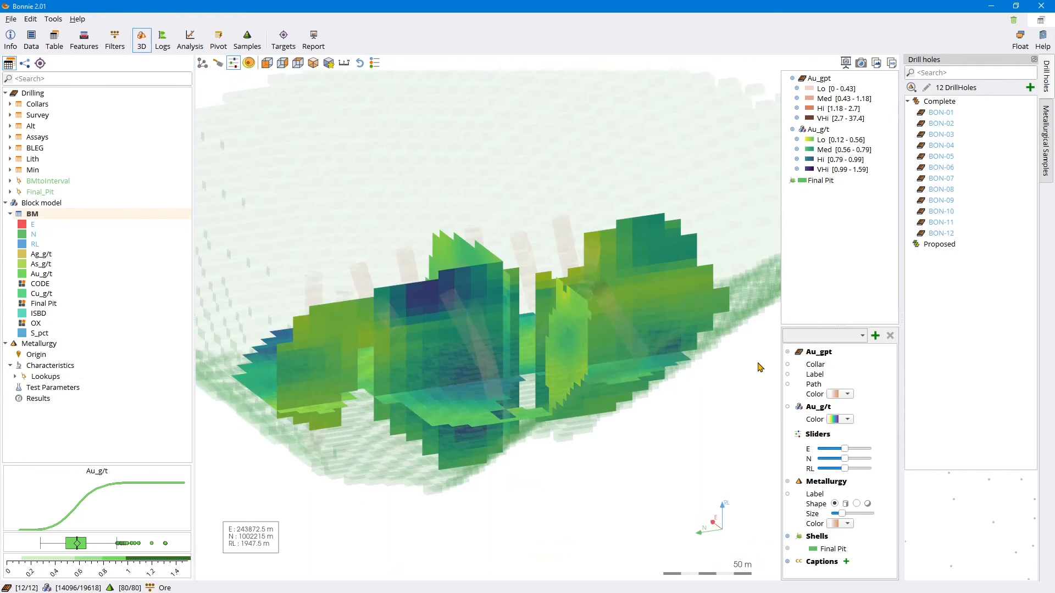
scroll(692, 357, "down", 3)
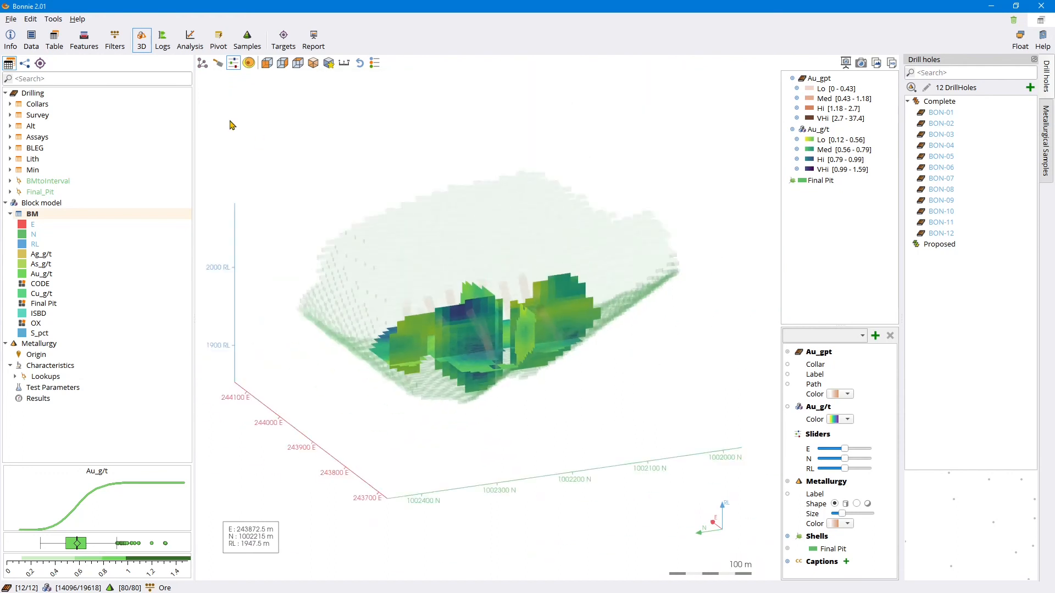
Step: Open the metallurgical sample selection settings and check which filter cases are available as the focus case
left_click(114, 47)
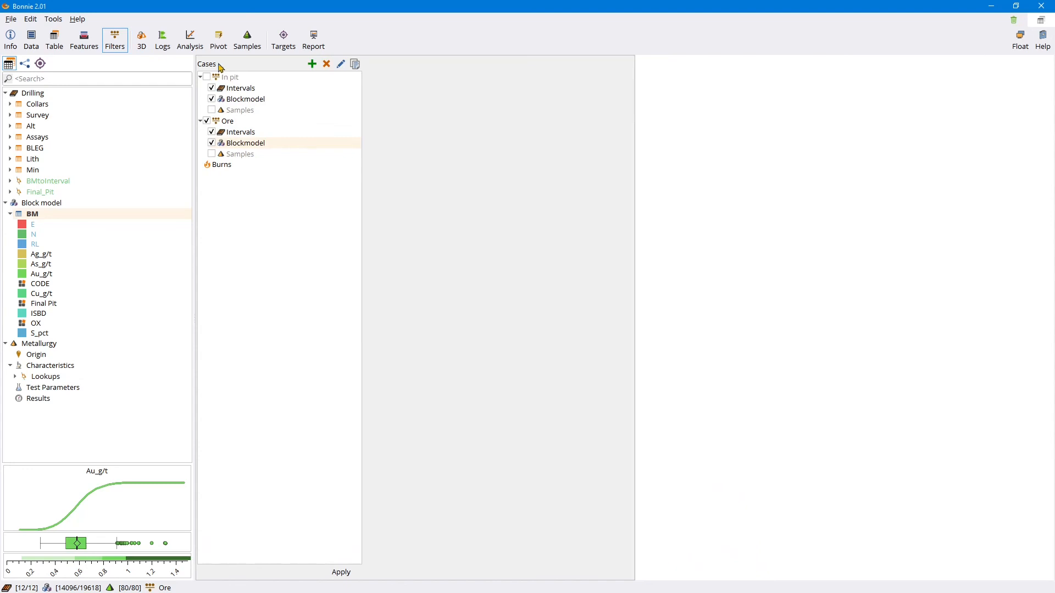
left_click(247, 40)
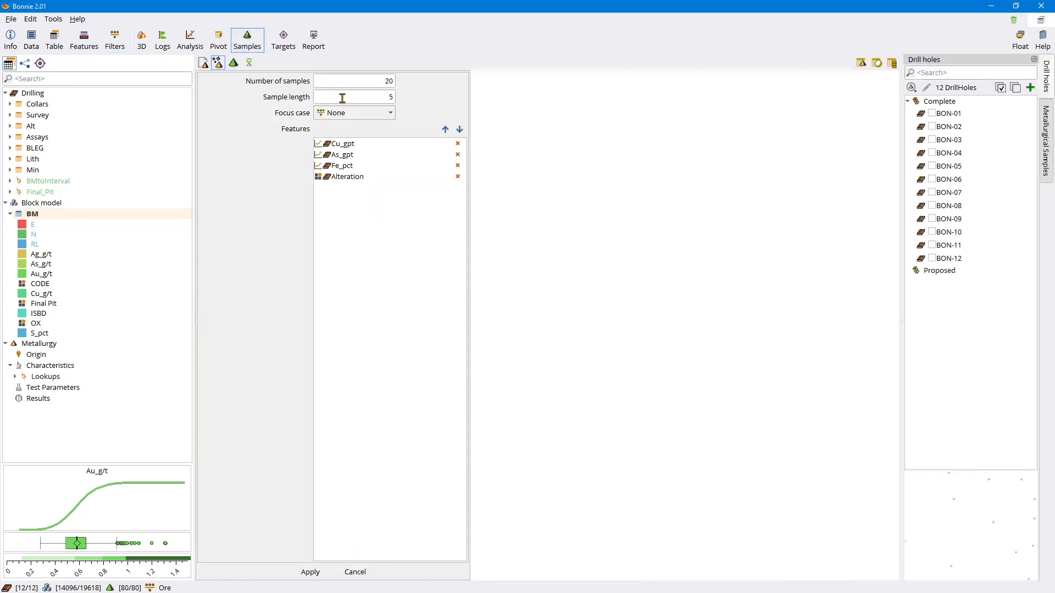
left_click(371, 112)
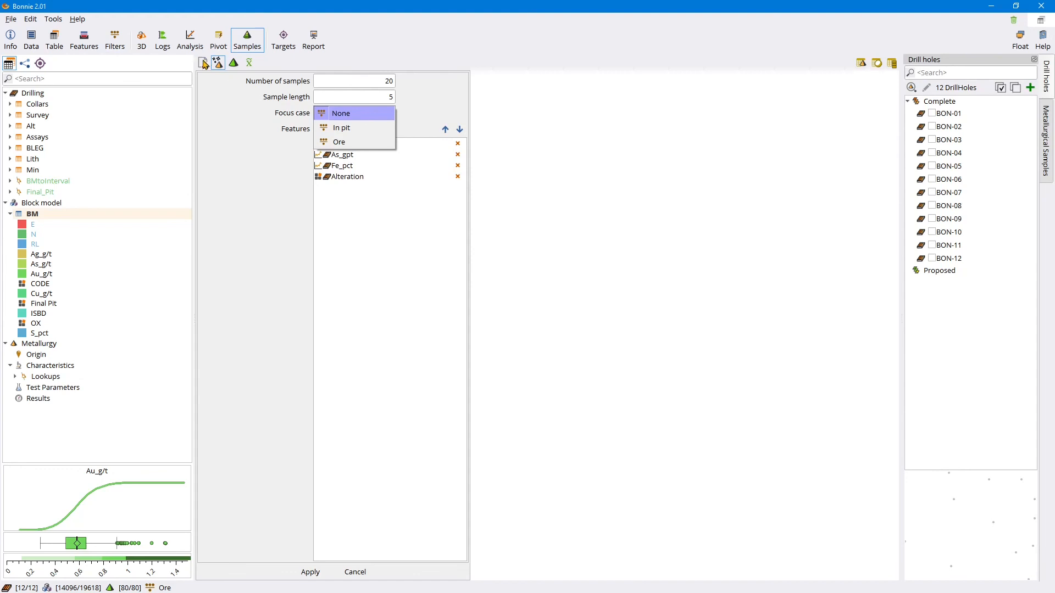
left_click(266, 109)
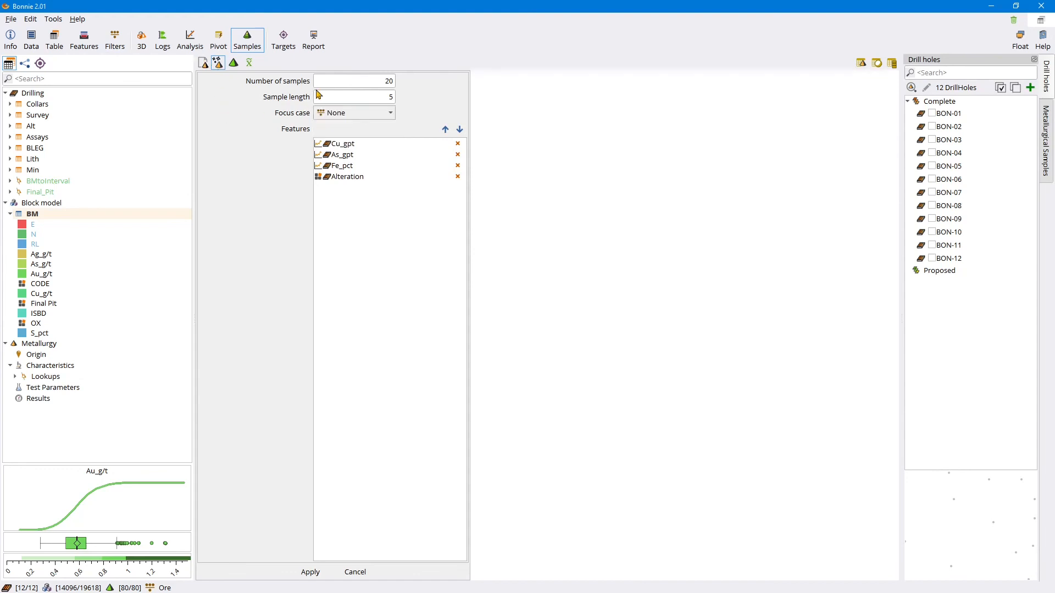